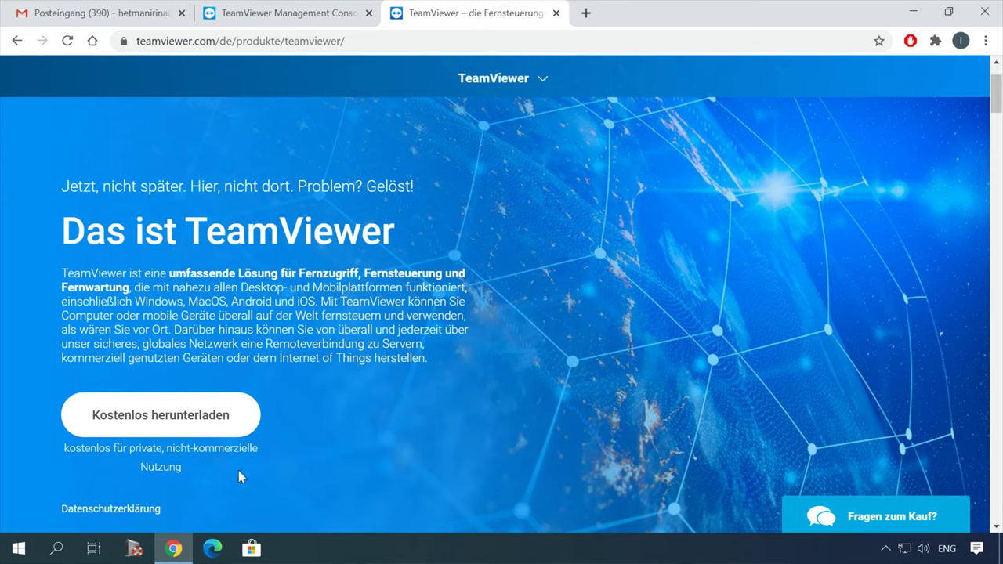
# Step: Look through the TeamViewer product page's features and connection instructions, returning to its introductory section
pyautogui.scroll(-9, 238, 471)
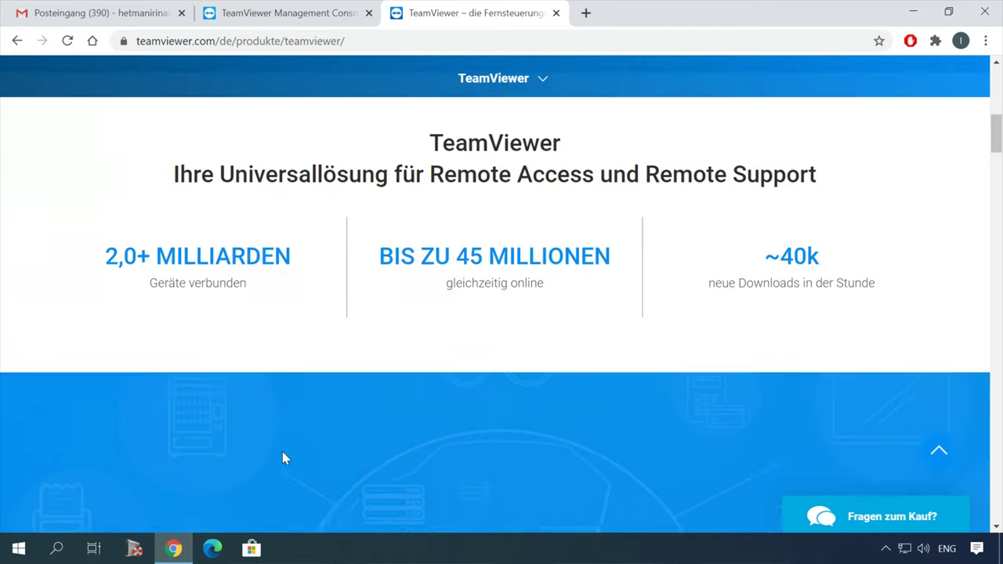
pyautogui.scroll(-12, 282, 449)
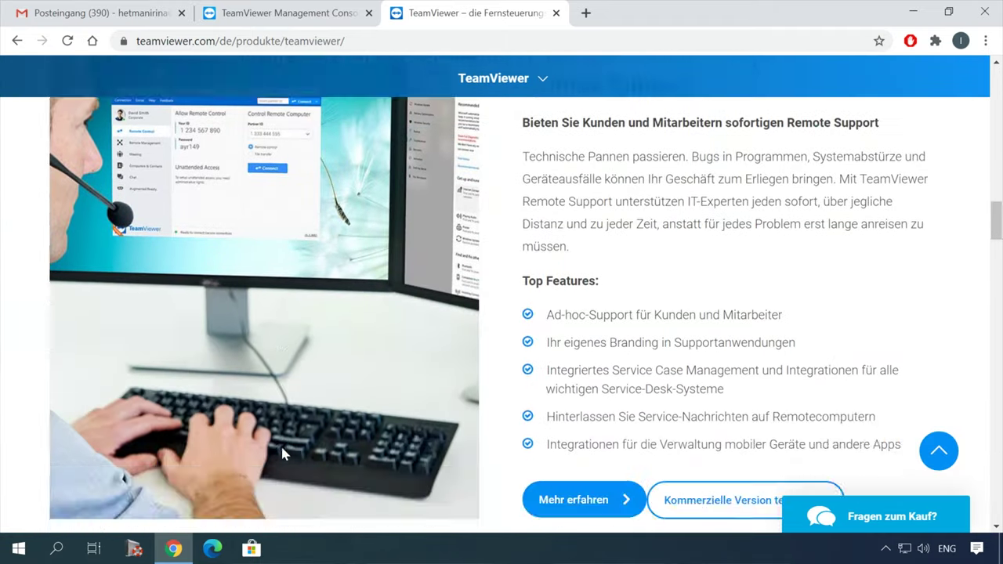
pyautogui.scroll(-14, 277, 446)
pyautogui.scroll(12, 276, 452)
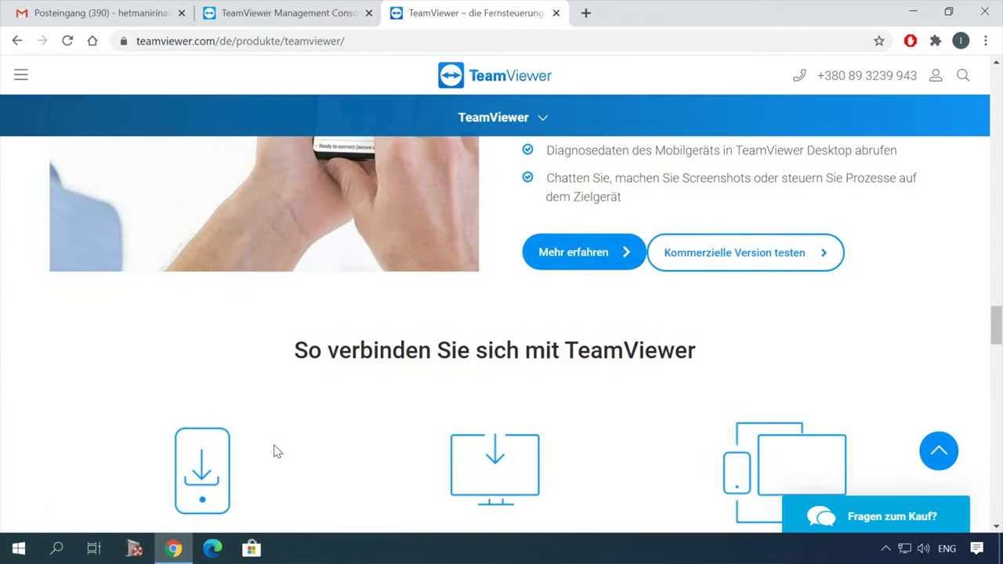
pyautogui.scroll(20, 276, 451)
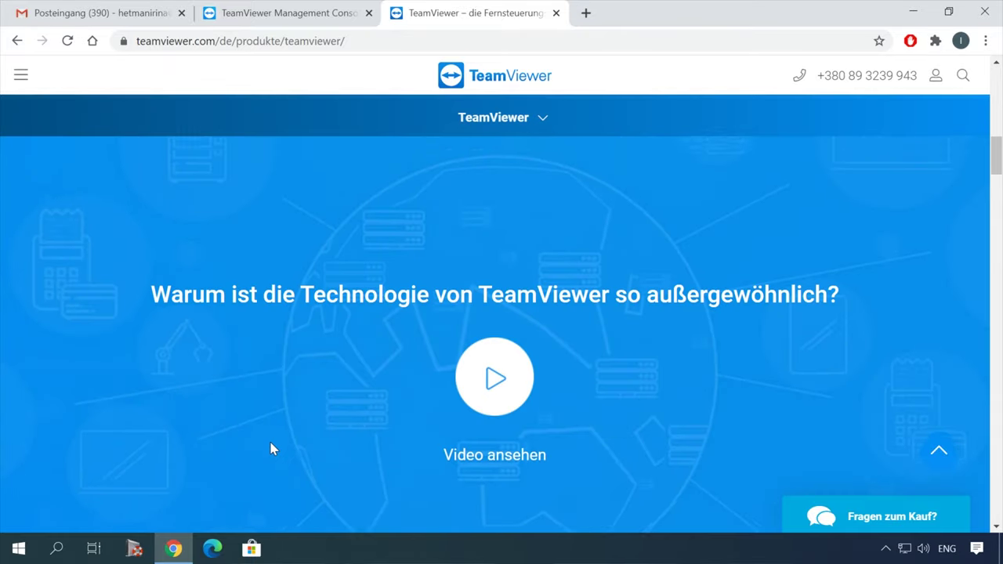
pyautogui.scroll(3, 271, 447)
pyautogui.scroll(-1, 268, 443)
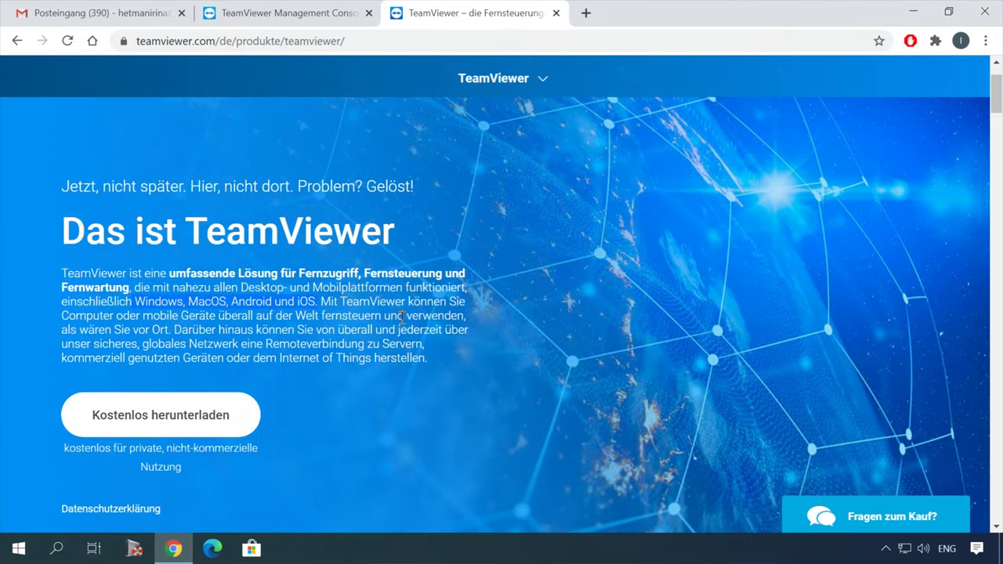
# Step: Download the free TeamViewer setup and launch it with the "Nur starten" option for private, non-commercial use
pyautogui.click(214, 422)
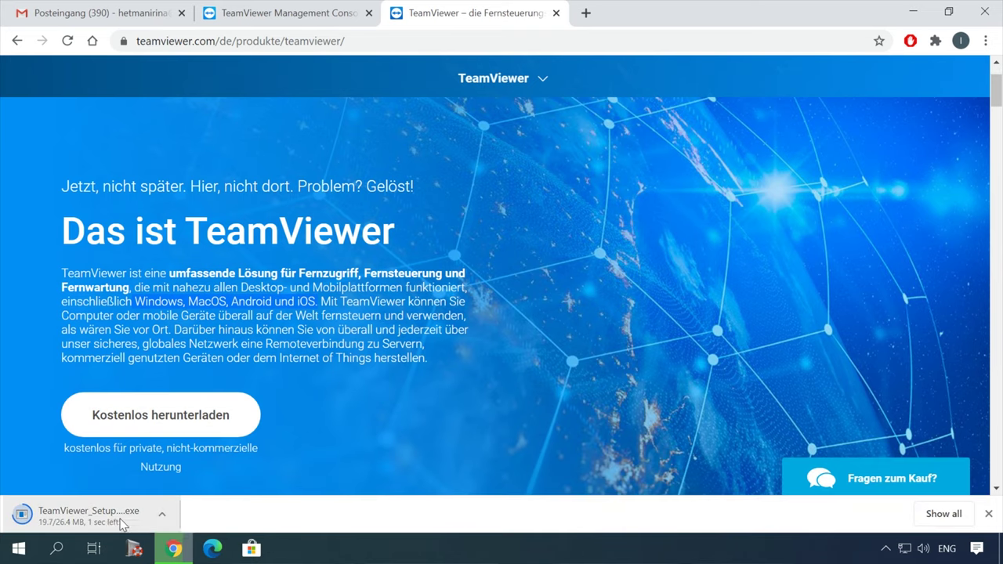
pyautogui.click(117, 519)
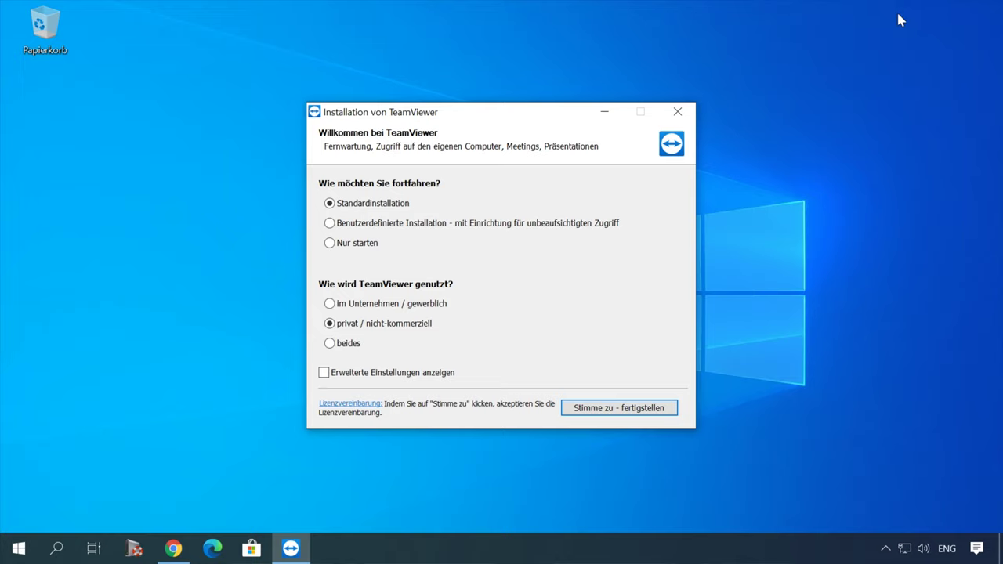
pyautogui.click(333, 244)
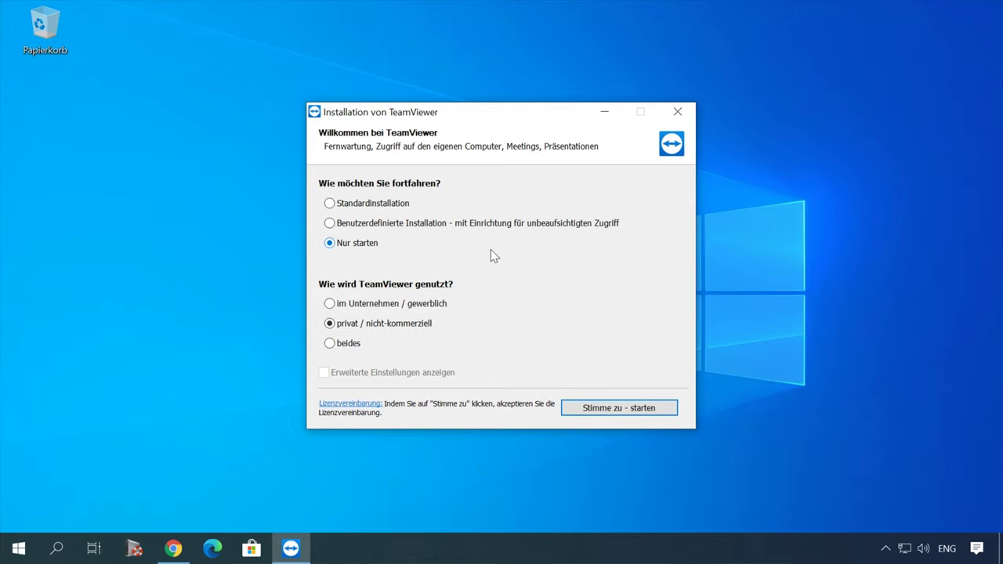
pyautogui.click(618, 408)
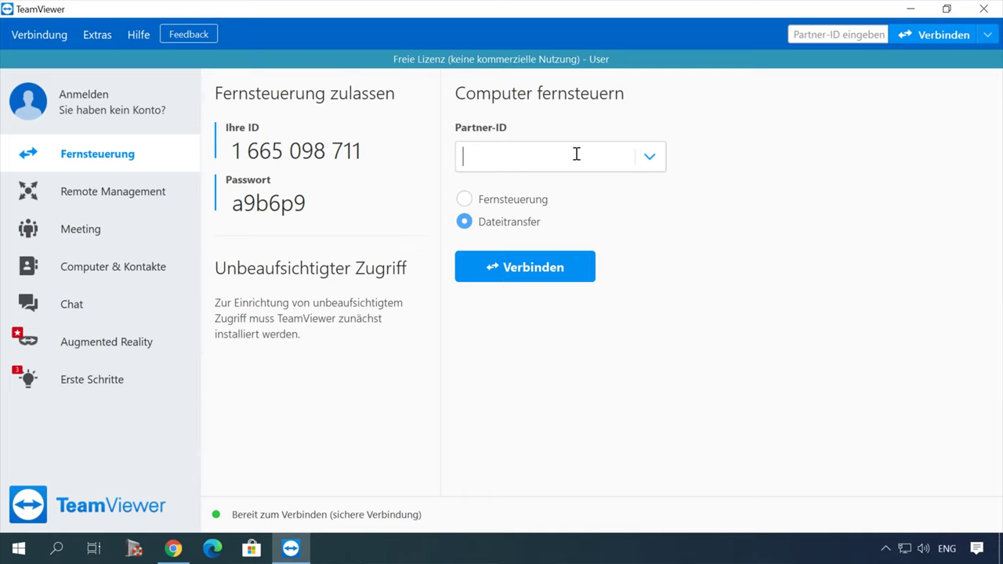
# Step: Connect to the partner computer in Fernsteuerung mode, entering the partner ID and the partner's password
pyautogui.hotkey('ctrl', 'v')
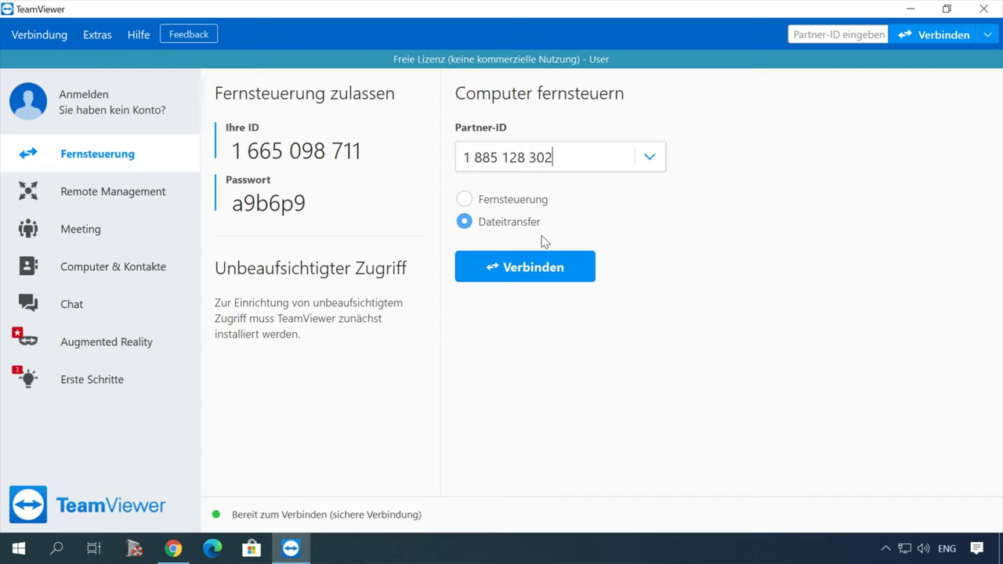
pyautogui.click(464, 199)
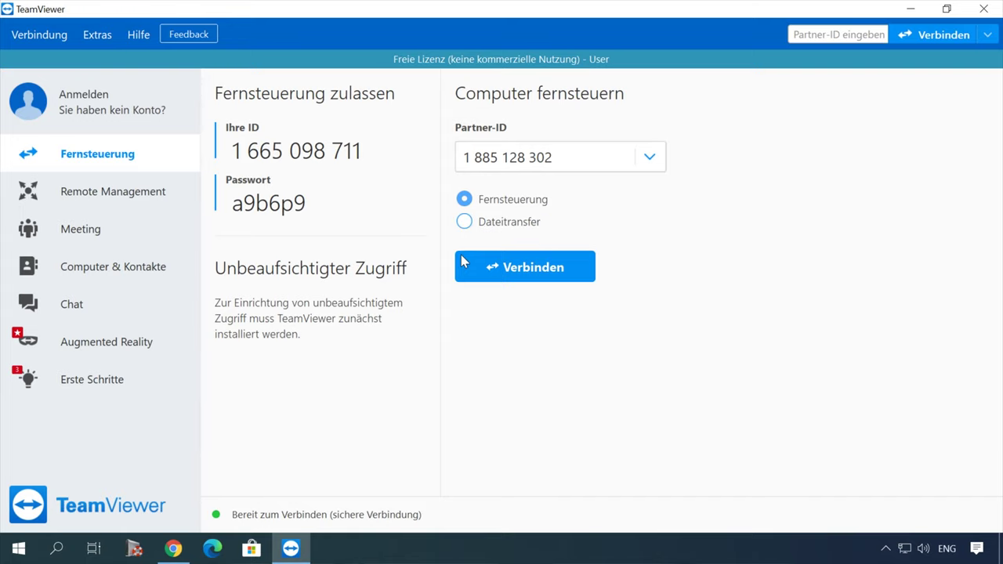
pyautogui.click(531, 276)
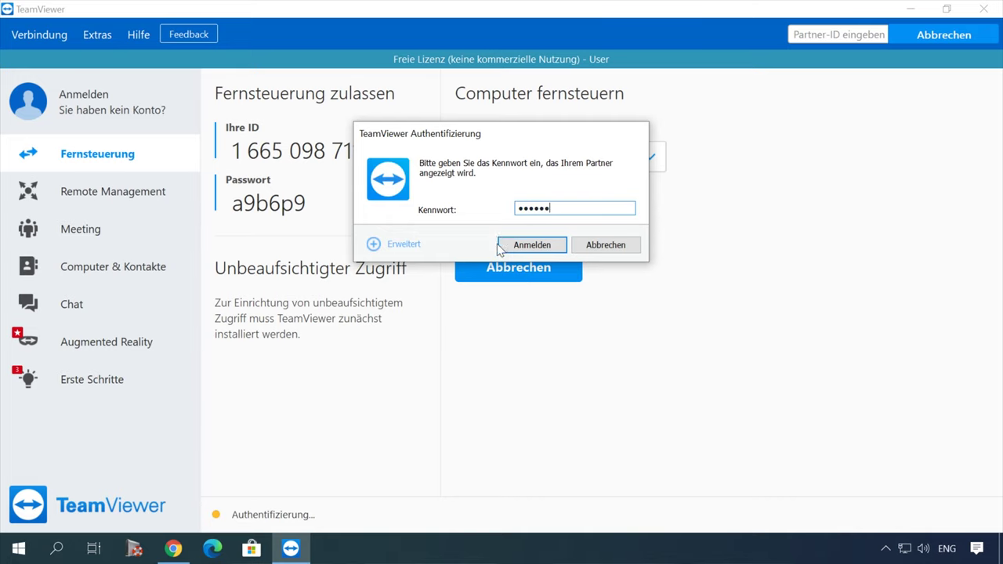
pyautogui.click(537, 246)
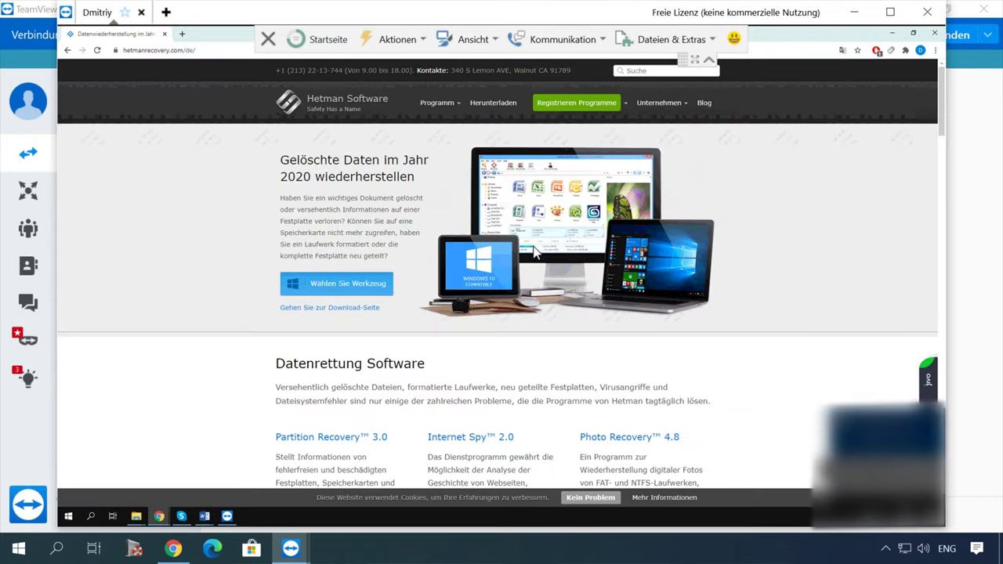
# Step: Look over the Hetman Software homepage on the remote computer and dismiss its cookie notice
pyautogui.scroll(-9, 514, 279)
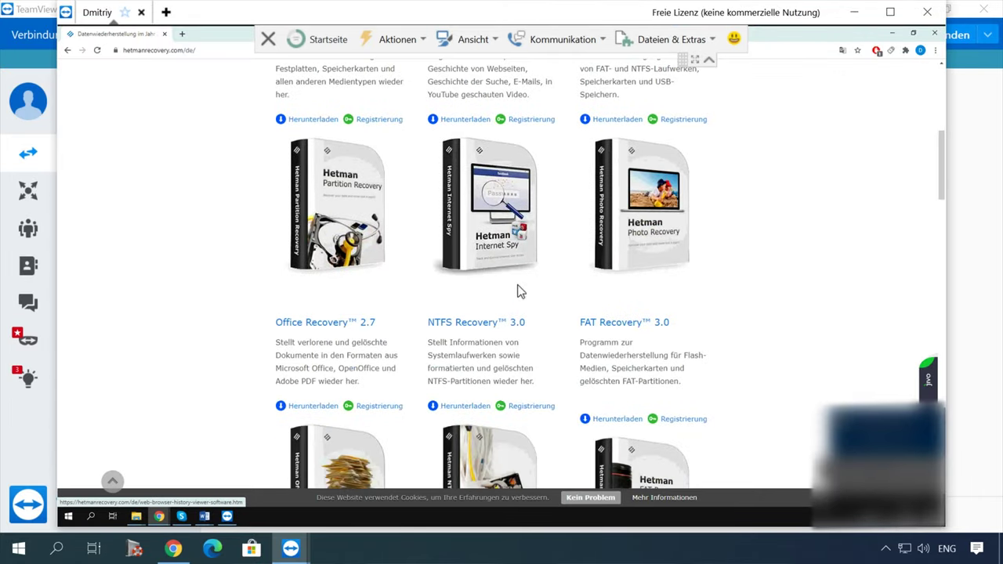
pyautogui.scroll(-5, 519, 292)
pyautogui.scroll(8, 520, 292)
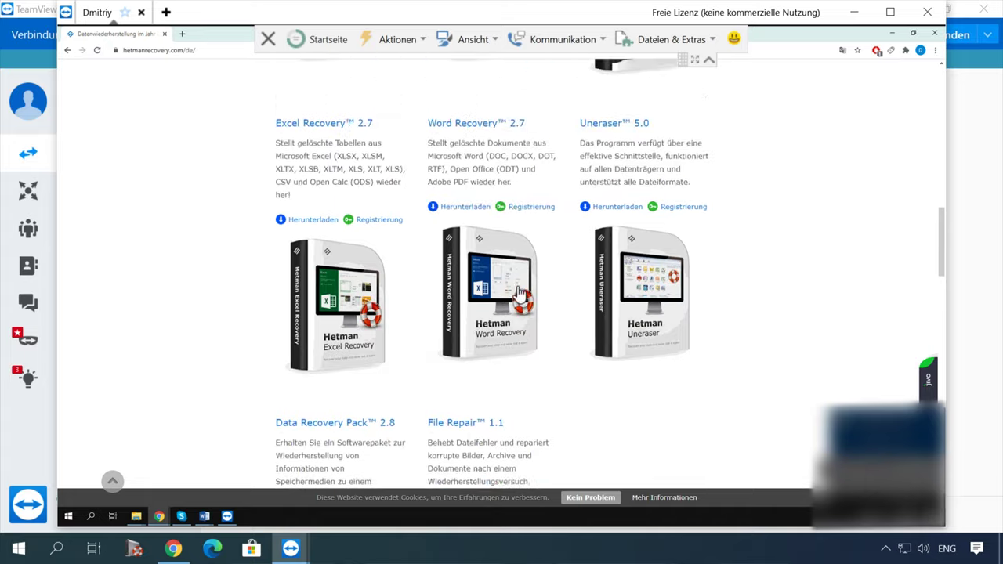
pyautogui.scroll(5, 520, 294)
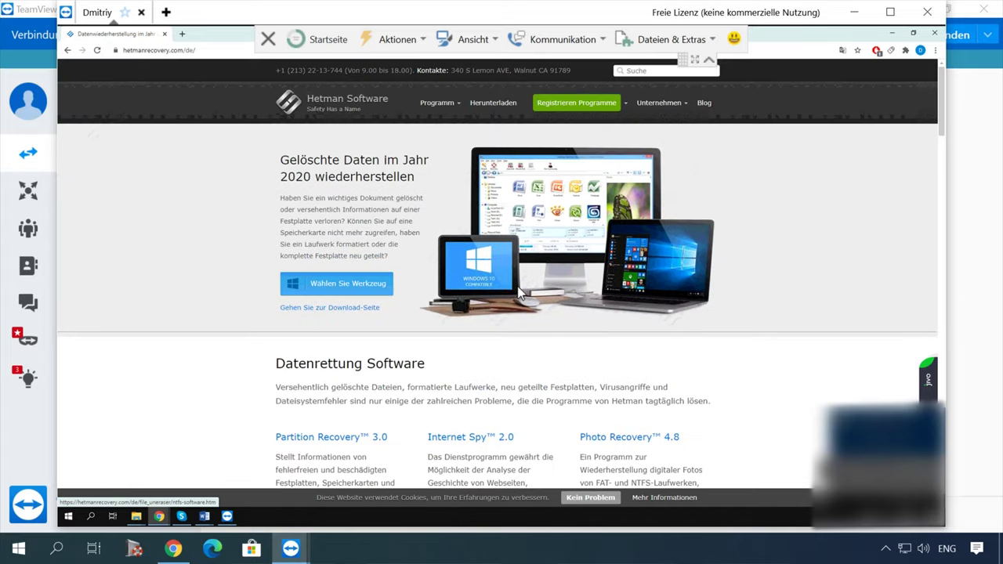
pyautogui.click(591, 497)
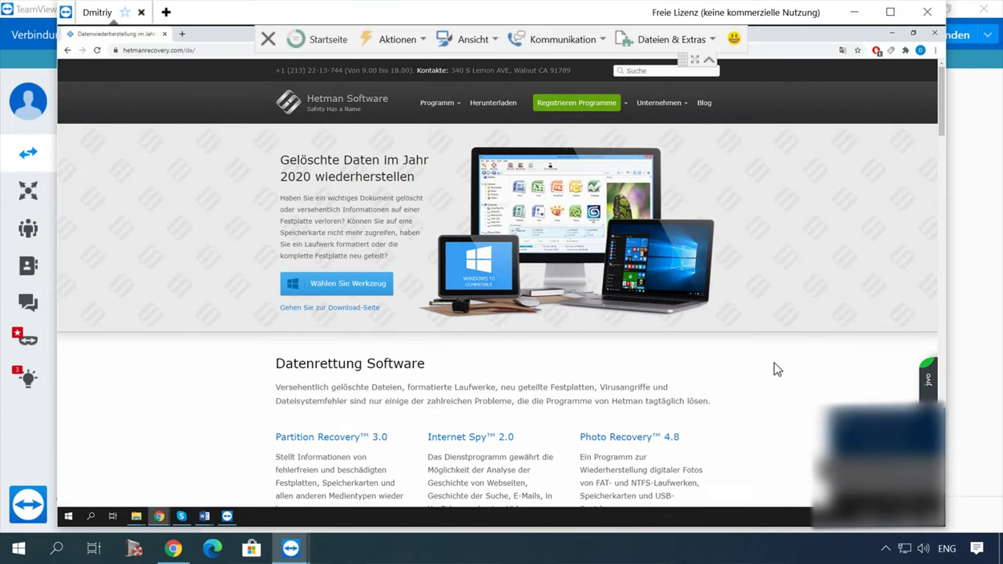
# Step: End the remote control session and connect to the same partner in Dateitransfer mode
pyautogui.click(927, 11)
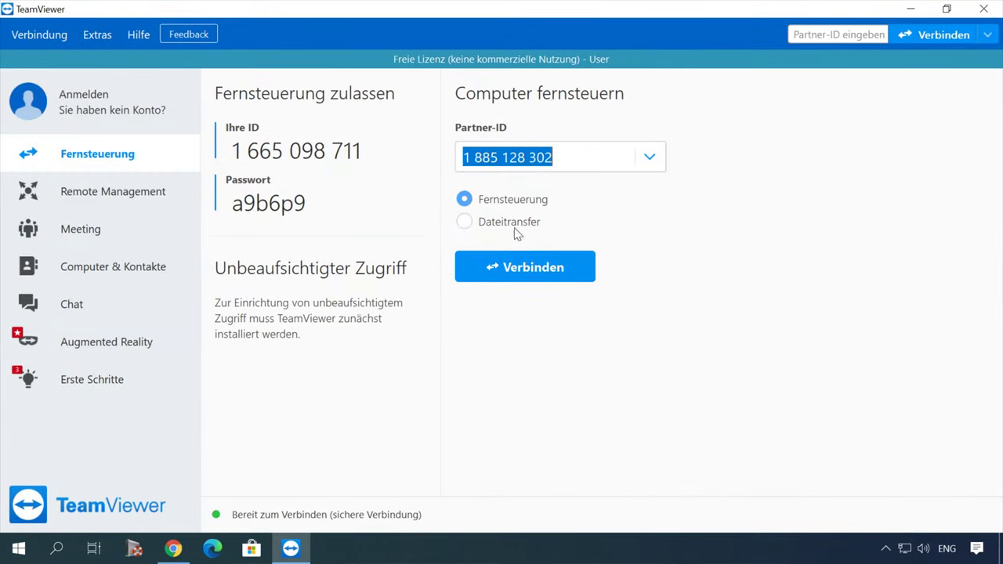
pyautogui.click(466, 223)
pyautogui.click(519, 270)
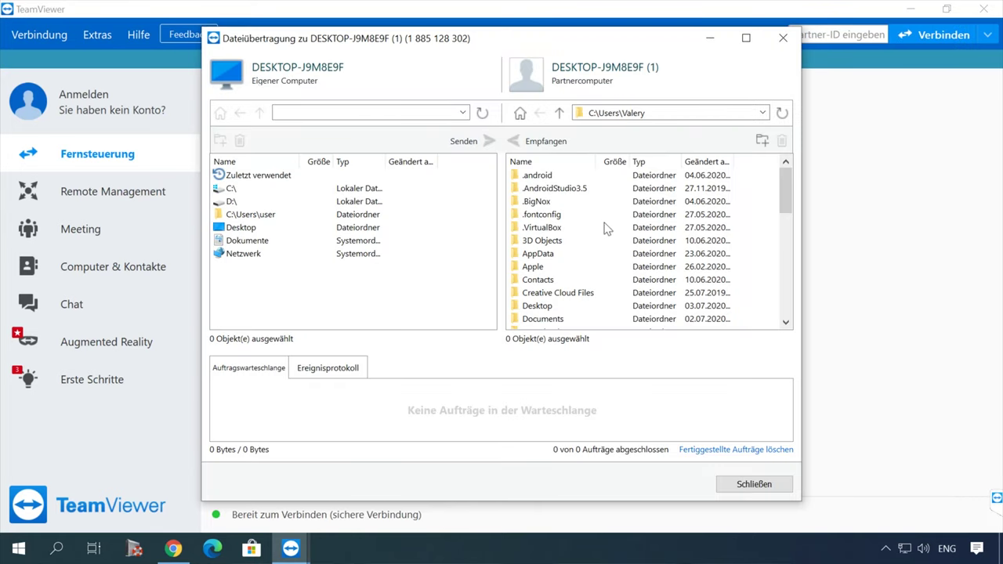
# Step: Browse the partner computer's Desktop and C:\ drive, leaving its Desktop folder open
pyautogui.click(745, 113)
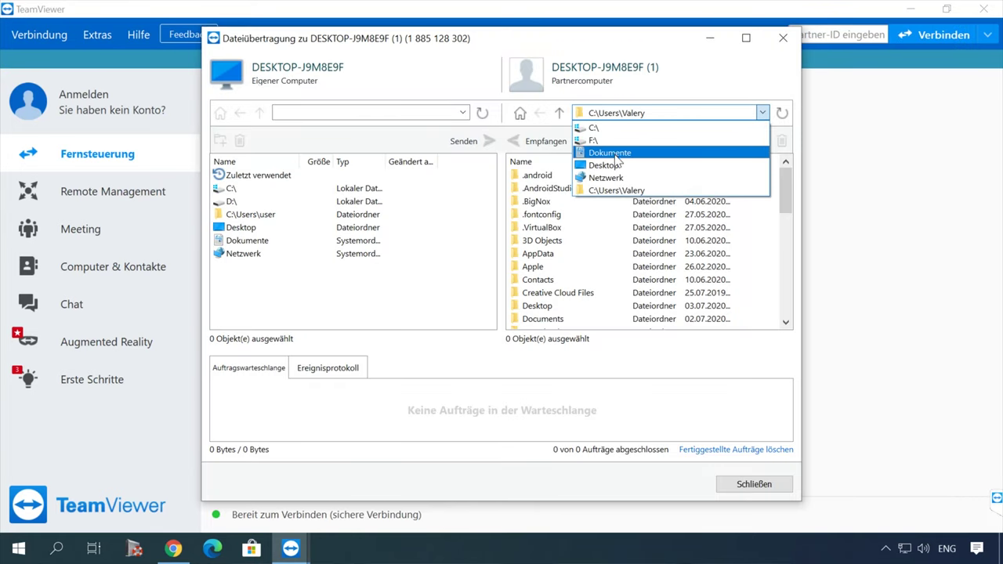
pyautogui.click(615, 171)
pyautogui.click(541, 202)
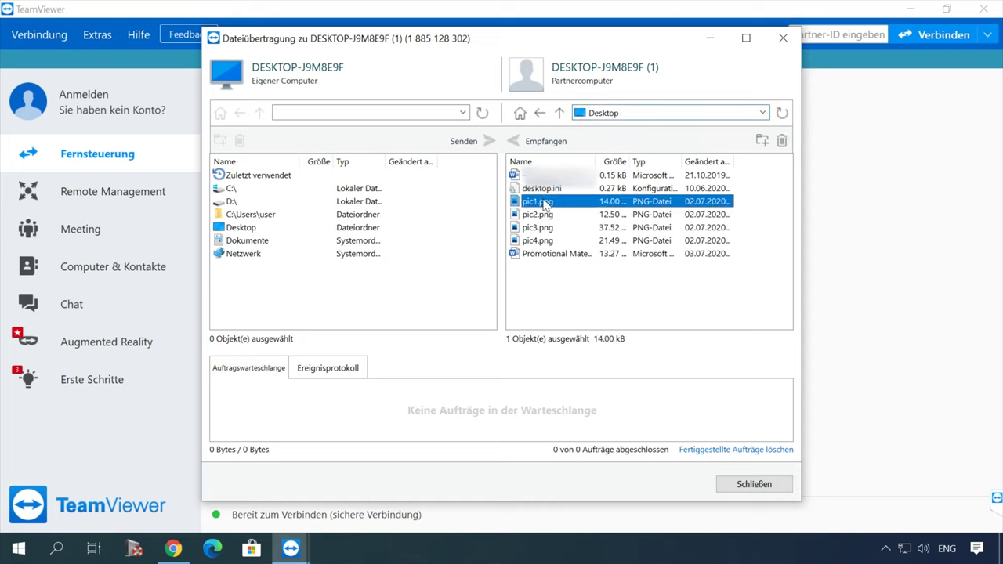
pyautogui.click(543, 215)
pyautogui.click(764, 112)
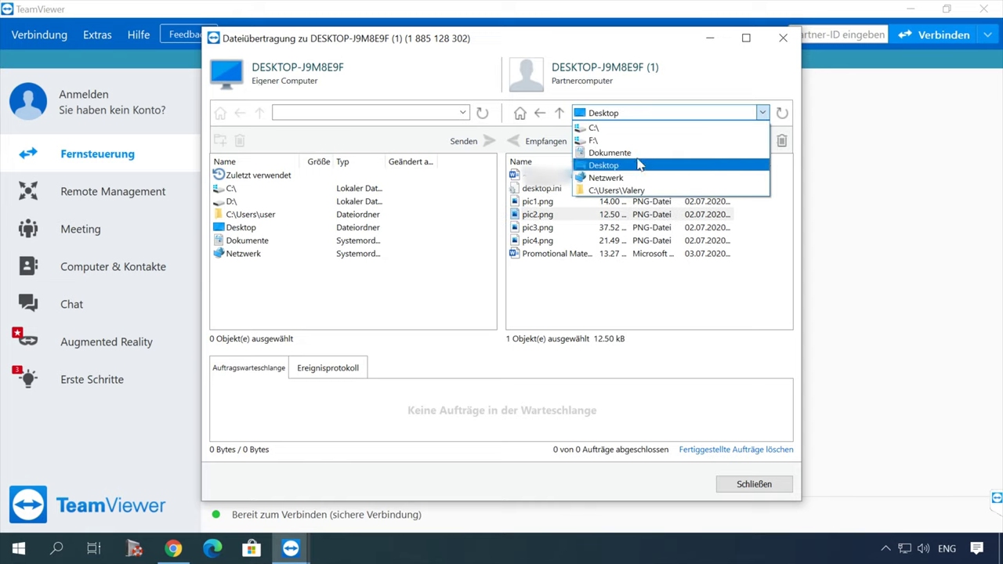
pyautogui.click(618, 138)
pyautogui.click(762, 113)
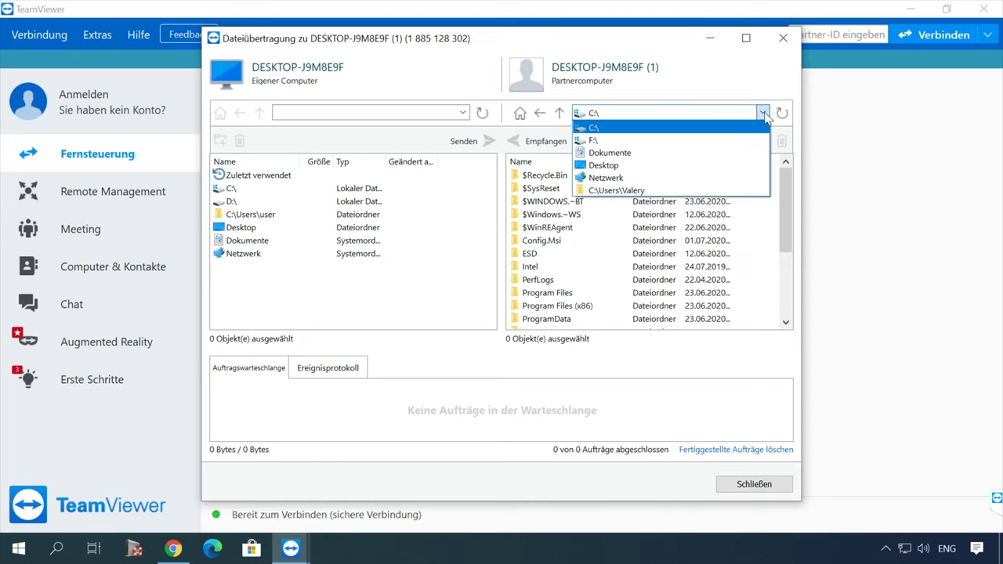
pyautogui.click(636, 165)
# Step: Open the Desktop folder on the own computer and receive pic1.png from the partner's Desktop into it
pyautogui.click(462, 112)
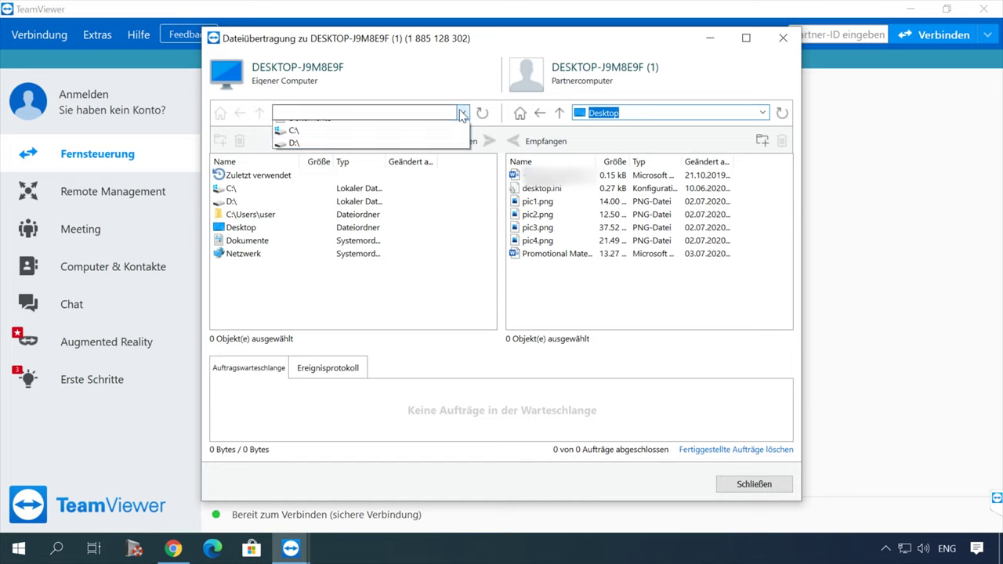
pyautogui.click(399, 153)
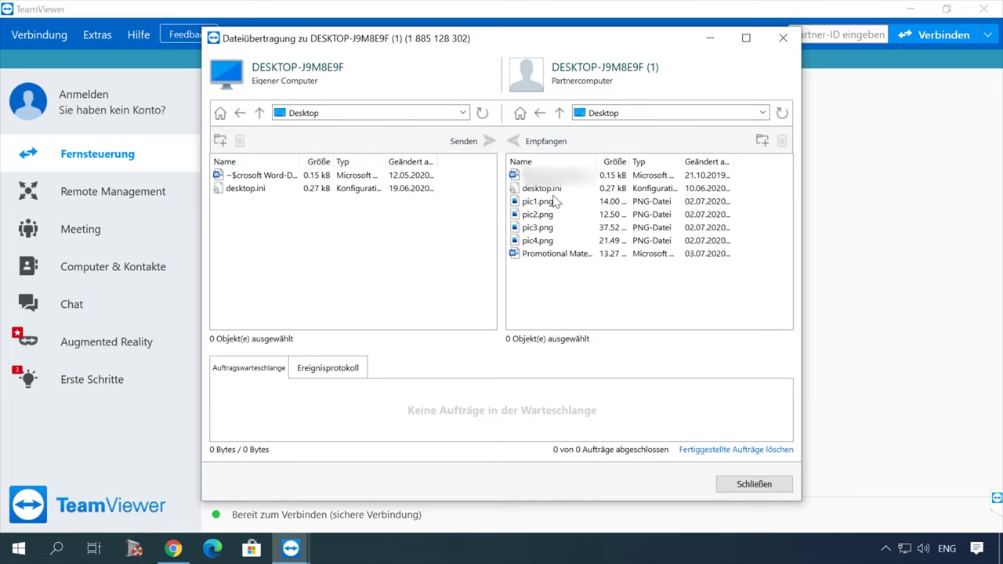
pyautogui.click(537, 203)
pyautogui.click(517, 143)
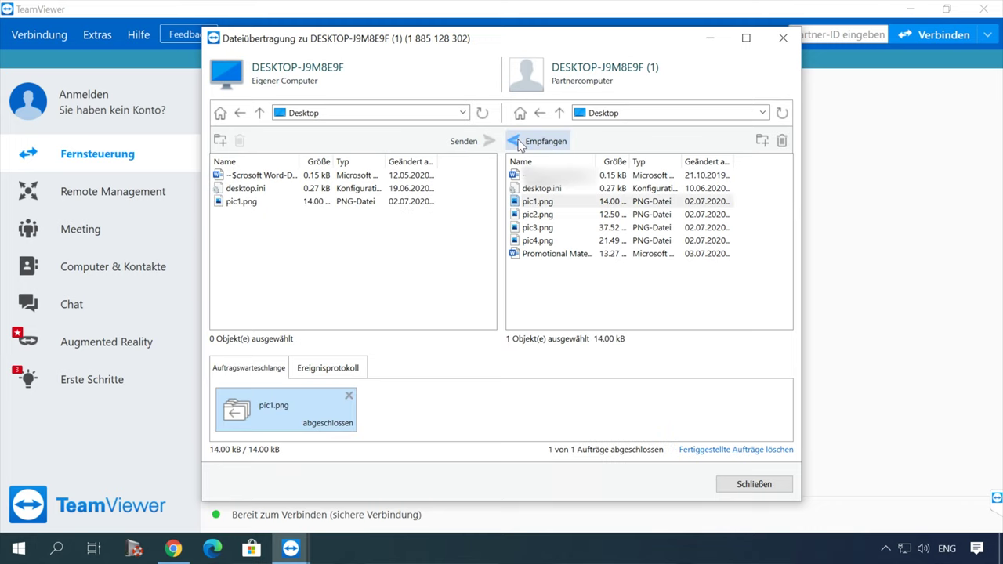
# Step: Send pic1.png back to the partner's Desktop and rename the partner's copy to 11111pic1.png
pyautogui.click(254, 204)
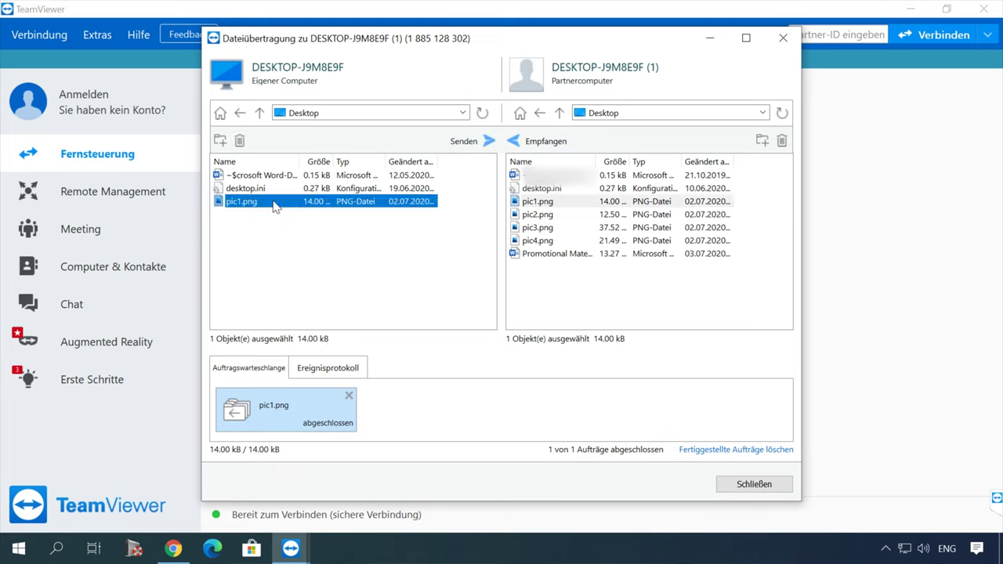
pyautogui.click(486, 143)
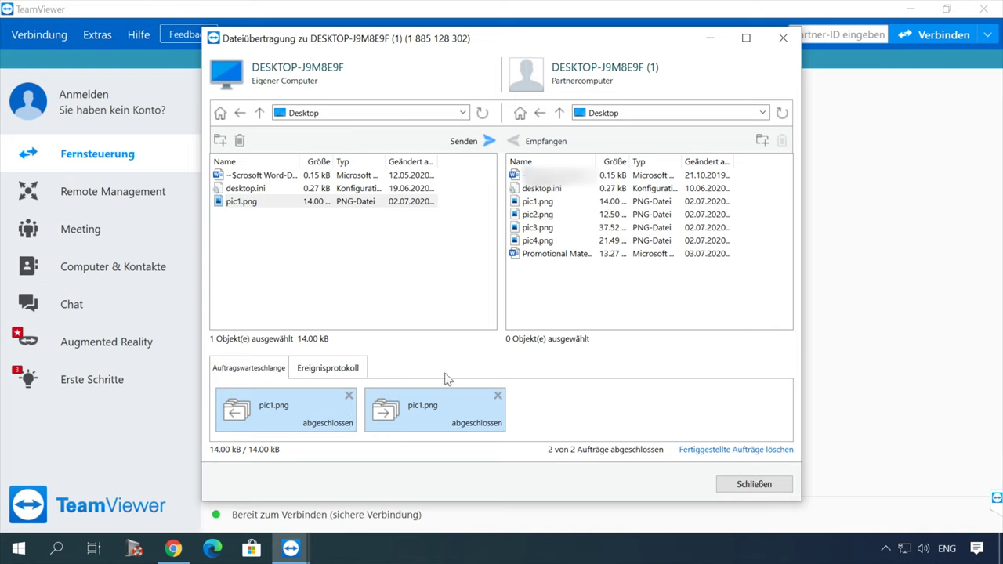
pyautogui.click(529, 202)
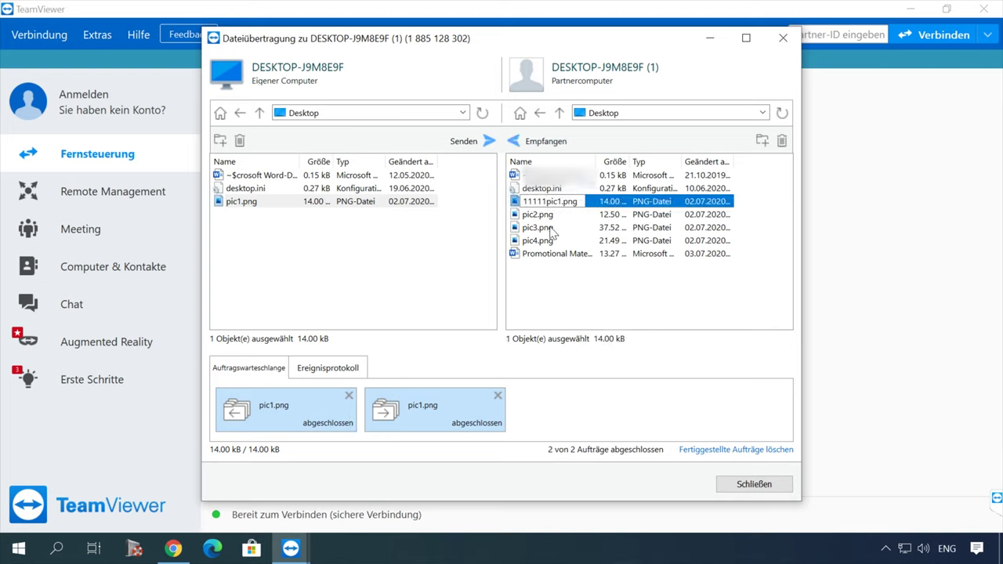
pyautogui.click(563, 287)
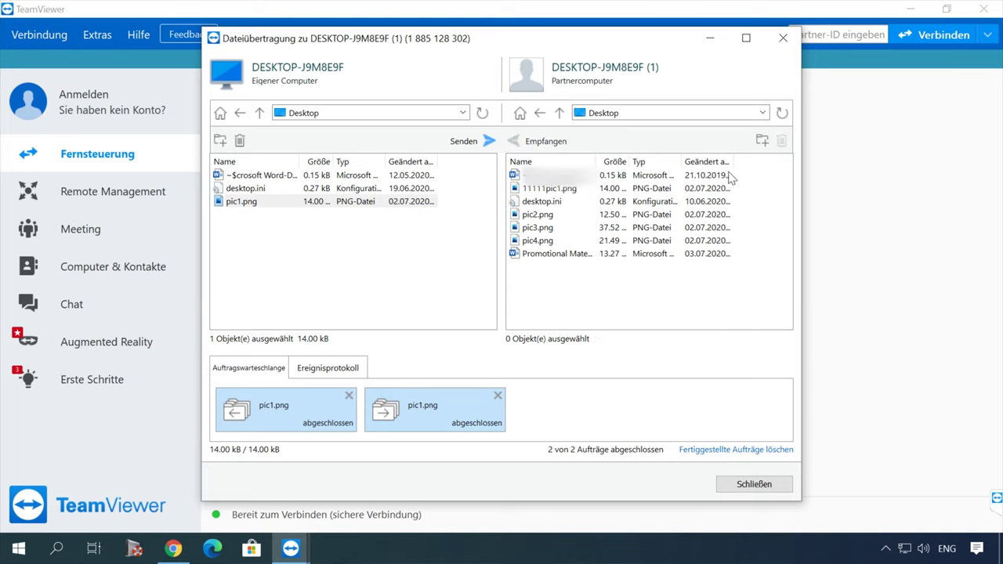
# Step: Create a new folder with the default name on the partner's Desktop and send pic1.png into it
pyautogui.click(763, 141)
pyautogui.press('Return')
pyautogui.doubleClick(552, 176)
pyautogui.click(263, 204)
pyautogui.click(464, 141)
# Step: Reopen the partner's Neuer Ordner folder and receive its pic1.png onto the own computer's Desktop
pyautogui.click(537, 175)
pyautogui.click(560, 114)
pyautogui.click(552, 176)
pyautogui.doubleClick(552, 176)
pyautogui.click(552, 177)
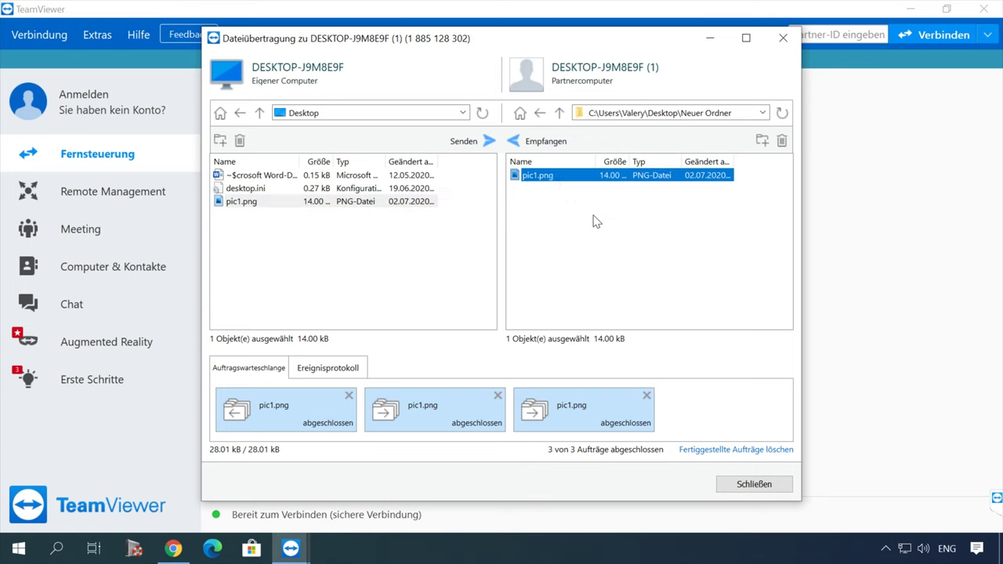
pyautogui.click(513, 142)
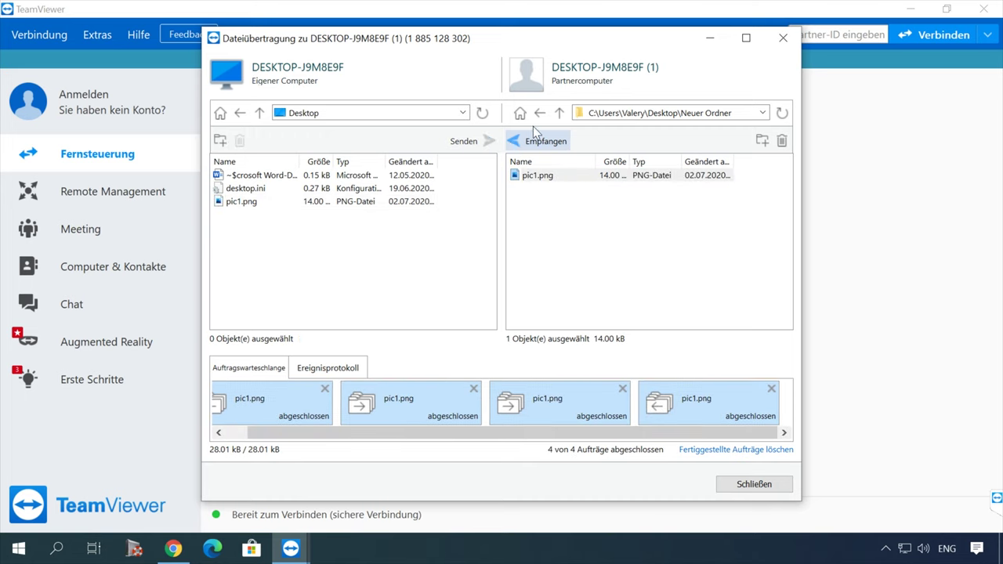
# Step: Delete the Neuer Ordner folder from the partner's Desktop
pyautogui.click(560, 113)
pyautogui.click(541, 176)
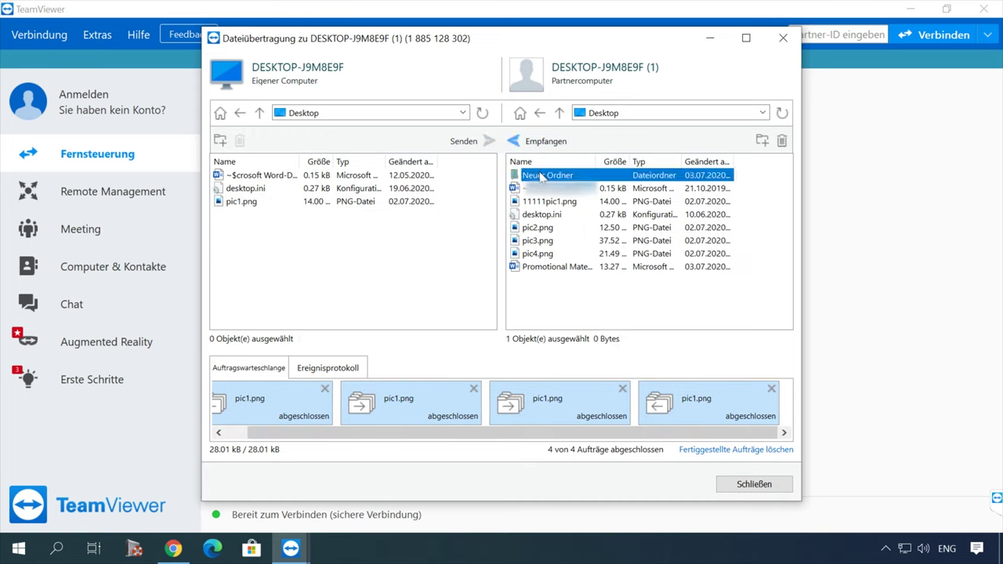
pyautogui.click(781, 141)
pyautogui.click(591, 318)
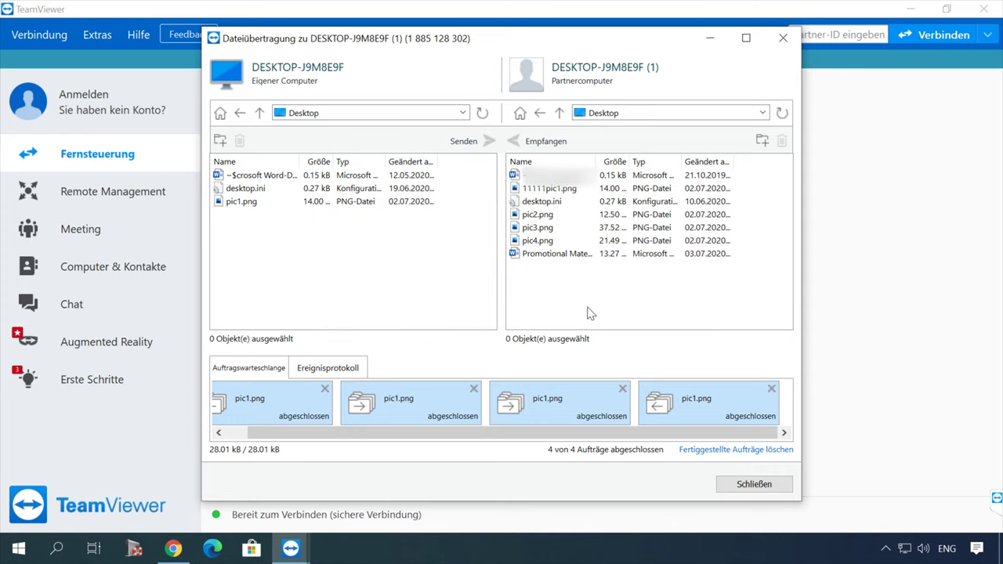